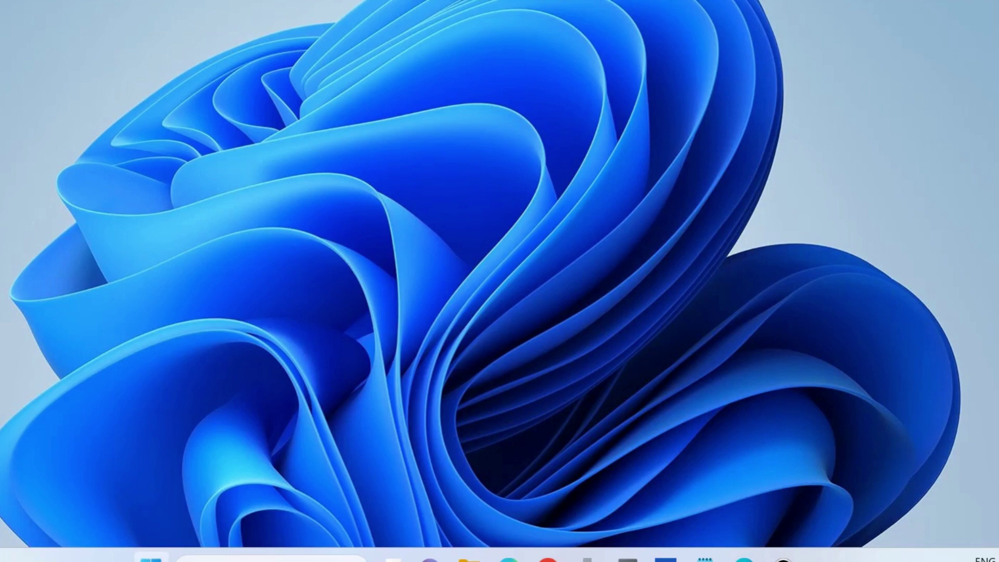
Step: Start a Windows Update check from Settings, then close the Settings window
right_click(151, 557)
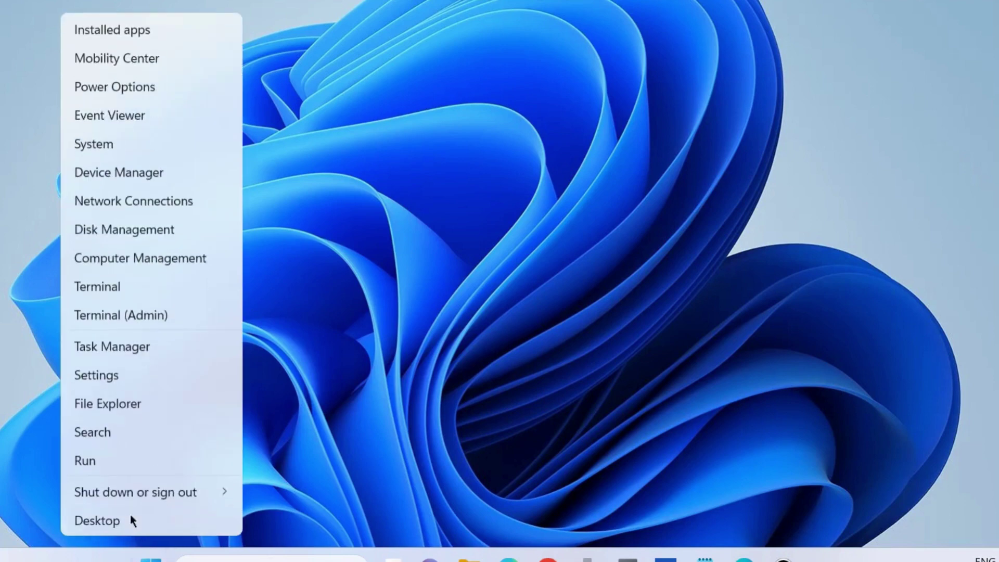
click(104, 376)
scroll(141, 372, down, 3)
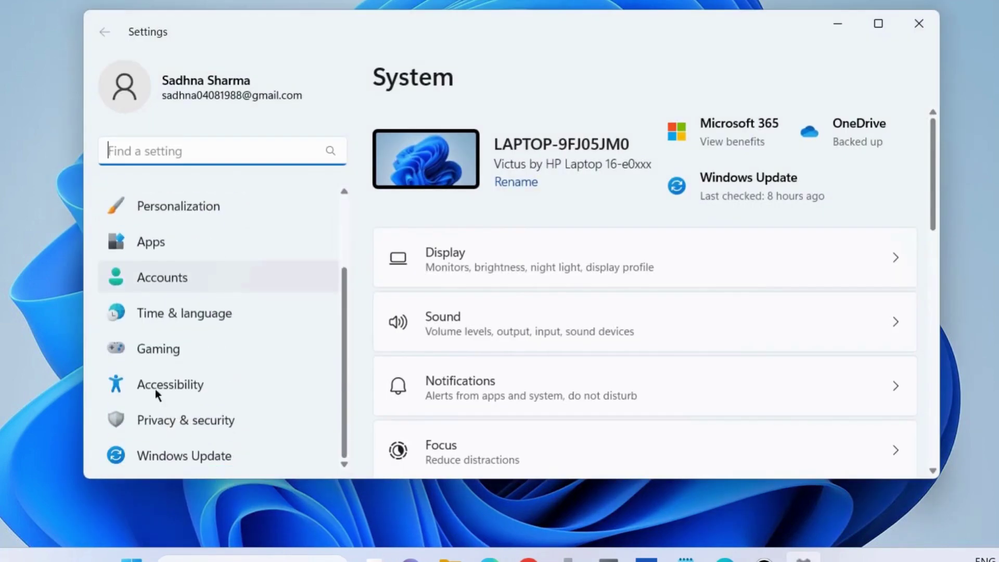
click(179, 454)
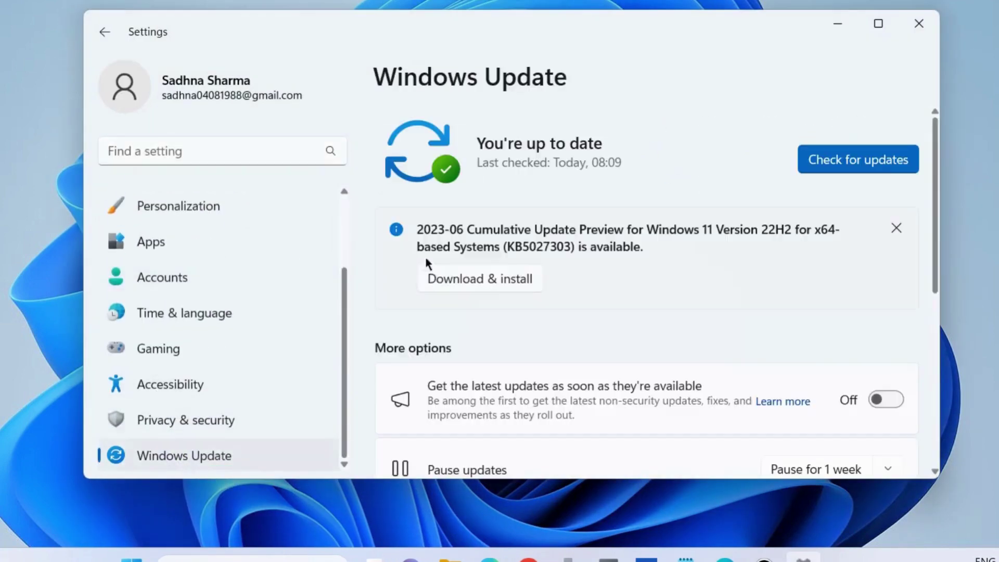
click(849, 160)
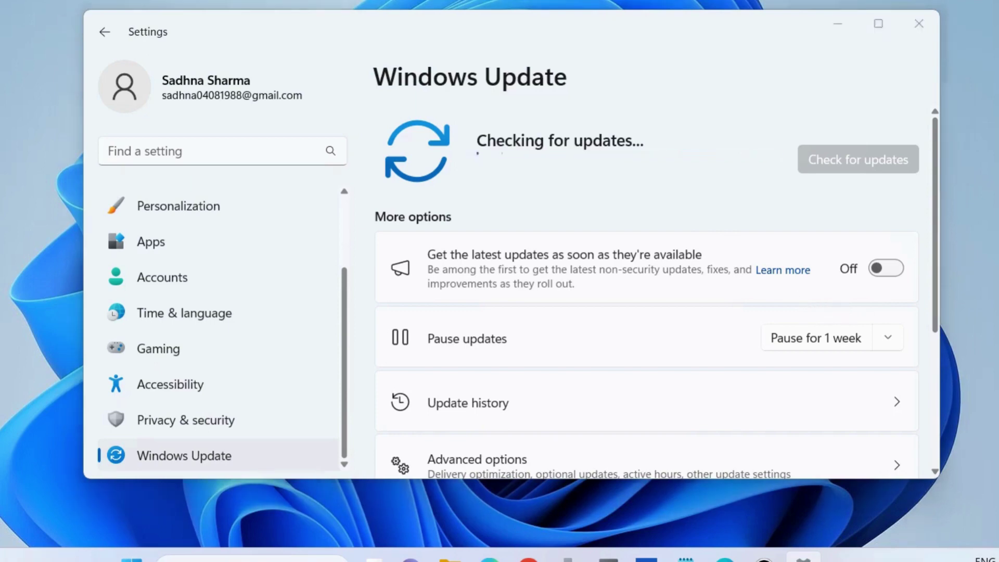
key(alt+F4)
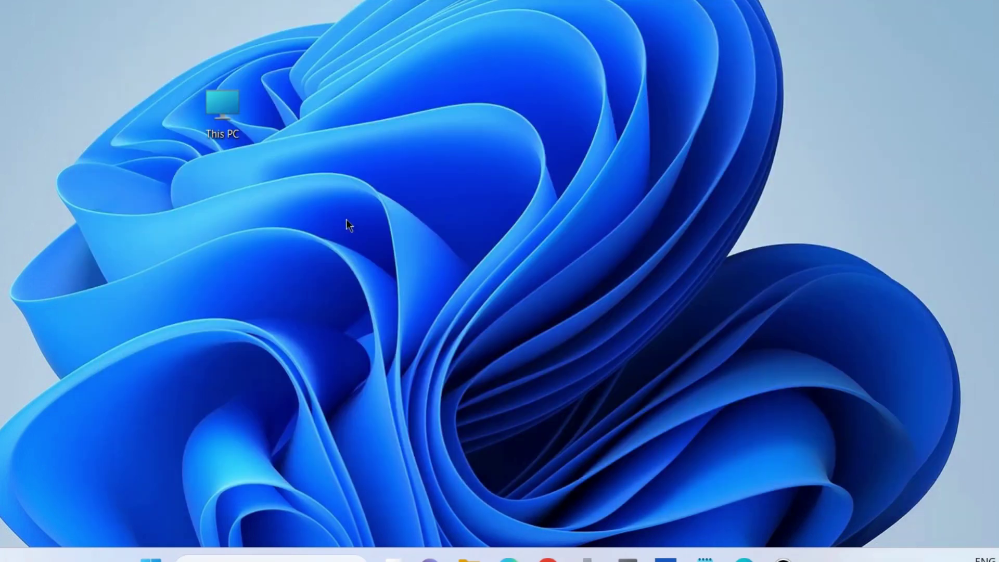
Step: Open This PC's Advanced system settings and then its Performance Options dialog
right_click(222, 108)
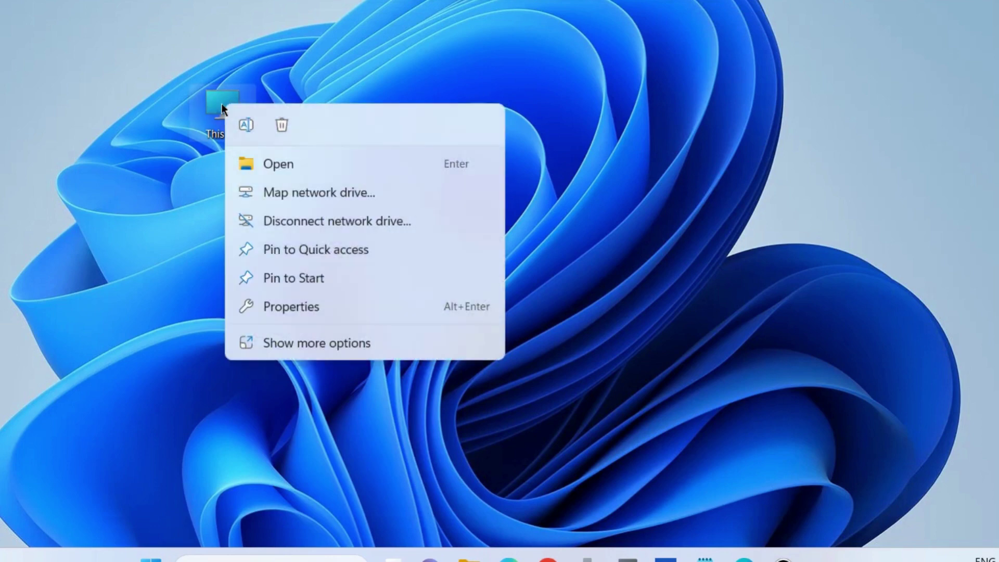
click(289, 307)
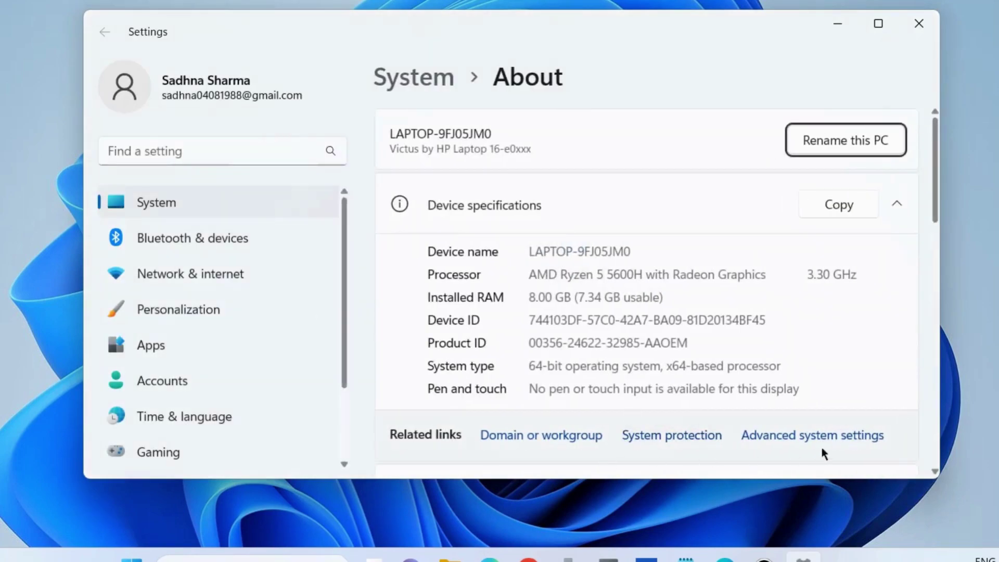
click(815, 440)
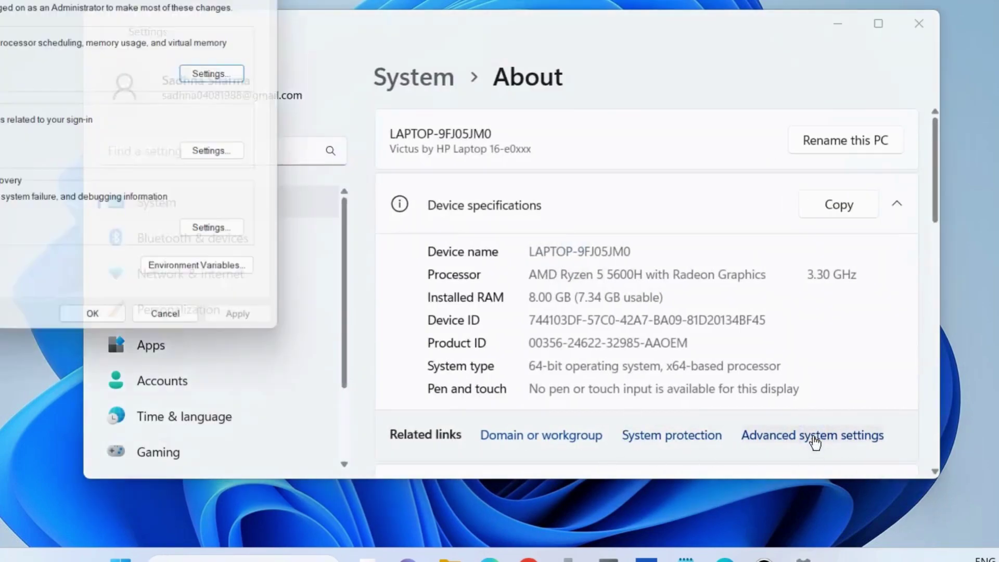
drag(121, 1, 537, 47)
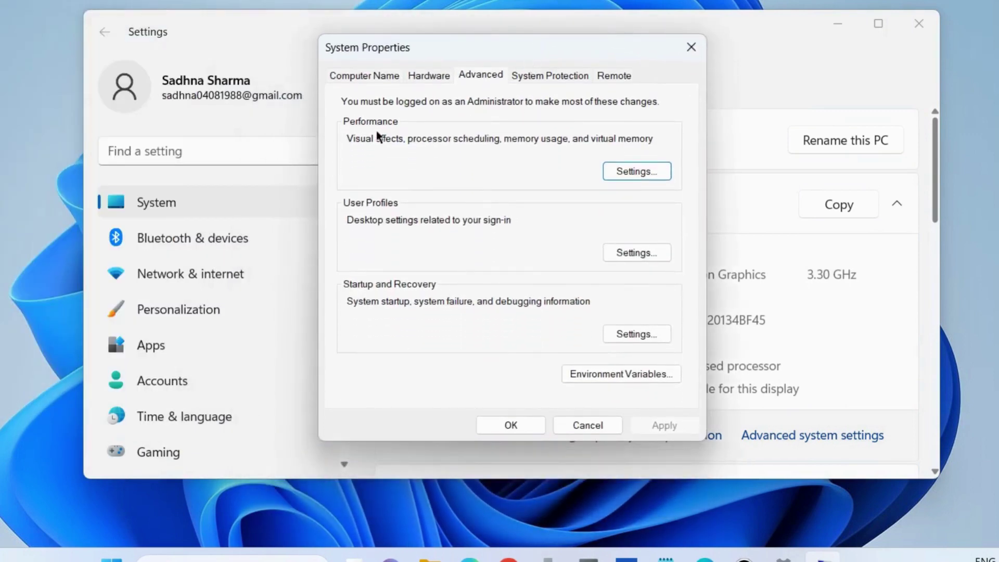
click(626, 174)
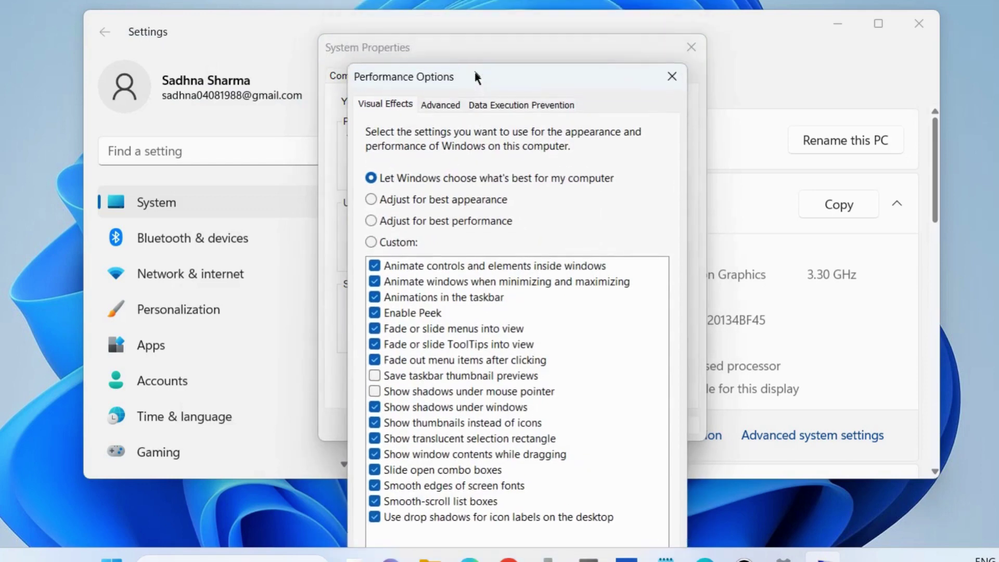
Step: Turn off automatic paging file management and enter custom initial and maximum sizes for C:
click(447, 65)
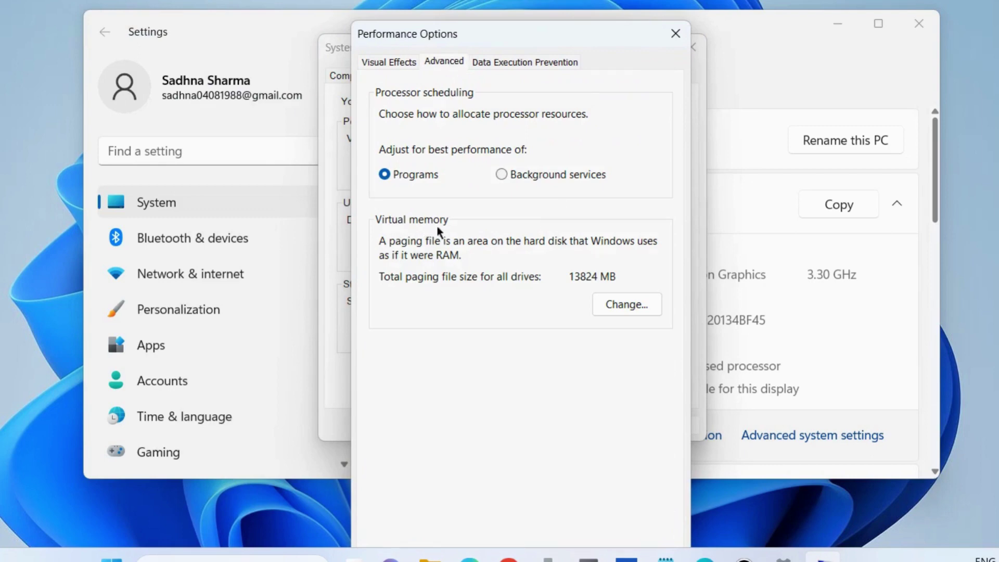
click(617, 304)
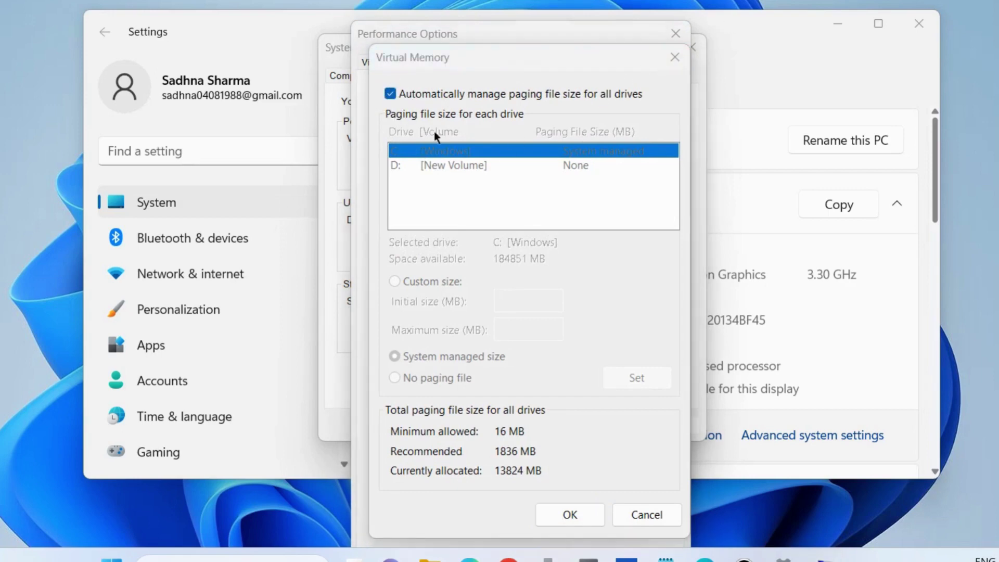
click(391, 93)
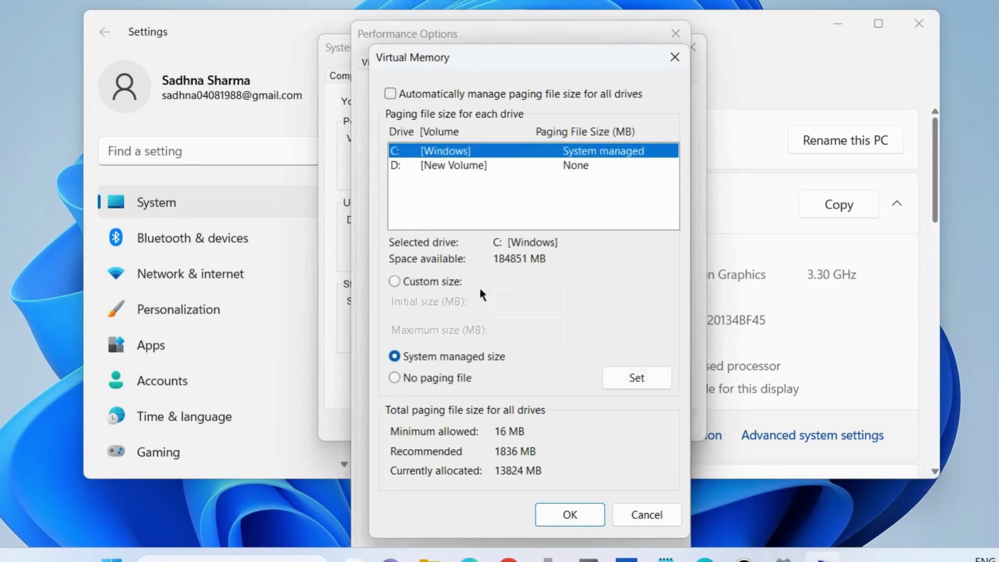
click(394, 283)
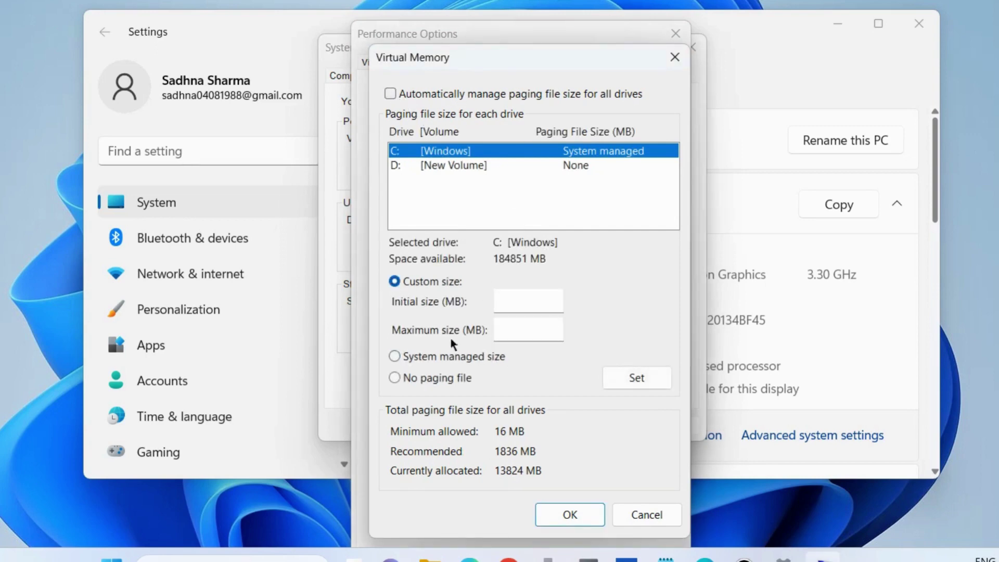
click(518, 302)
click(512, 328)
Step: Apply the virtual memory changes and open This PC in File Explorer
click(570, 514)
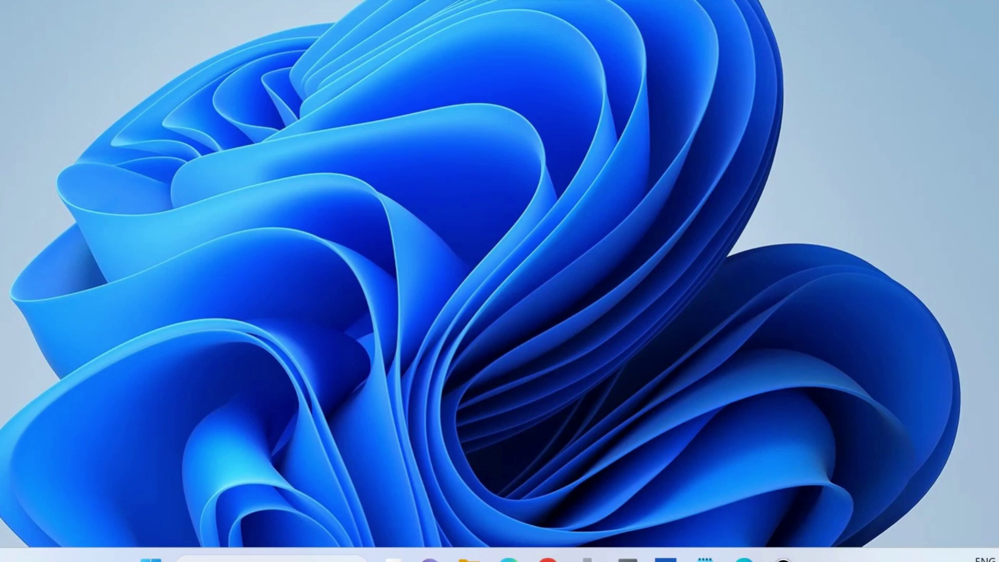
click(468, 558)
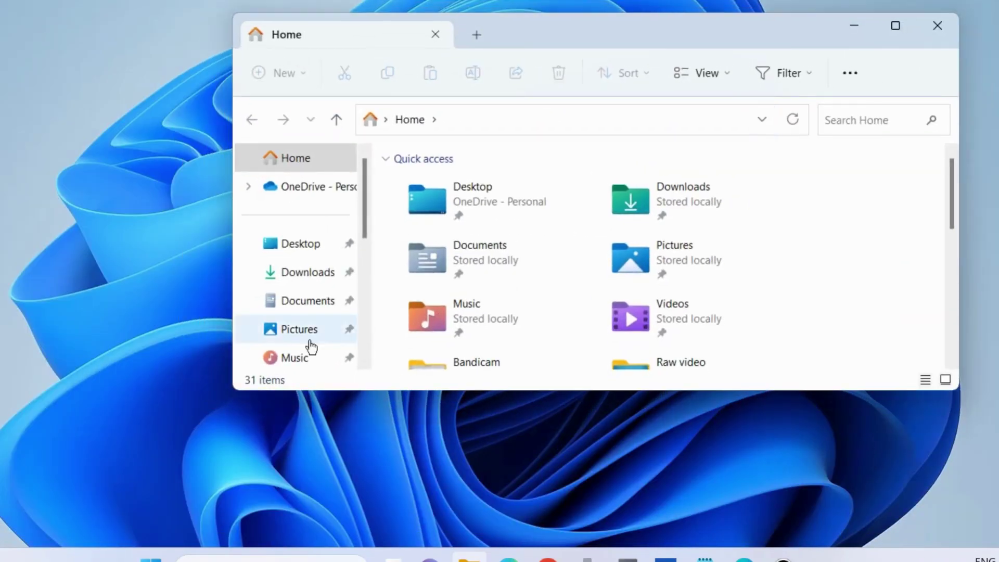
scroll(307, 340, down, 3)
scroll(308, 248, down, 4)
click(305, 305)
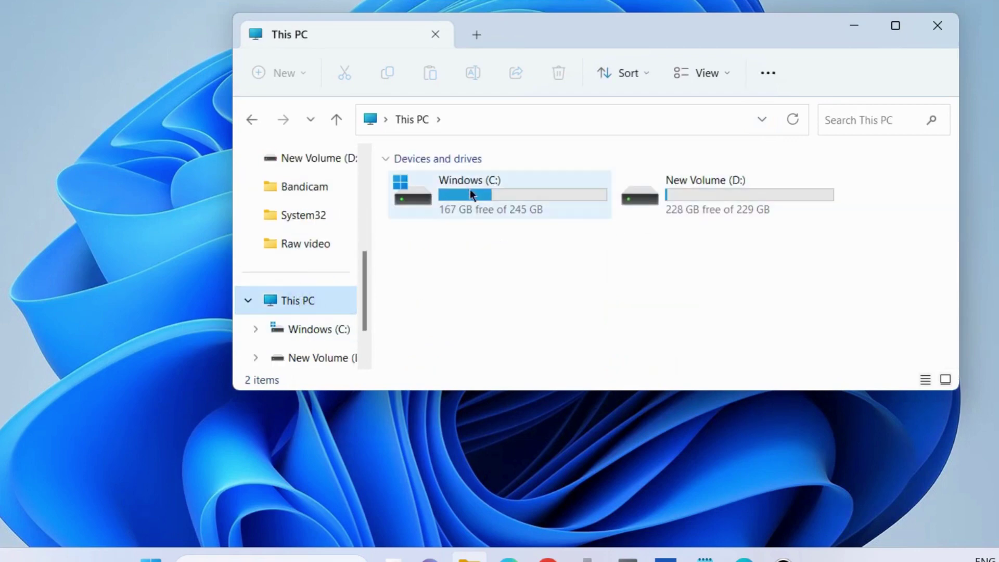
Step: Open the Windows (C:) drive properties on the Tools tab
right_click(440, 197)
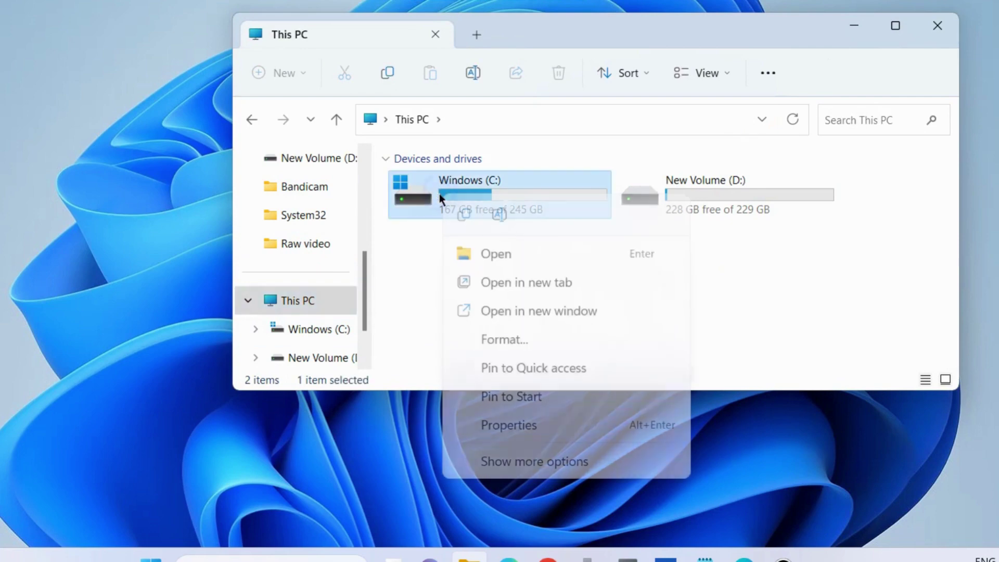
click(514, 426)
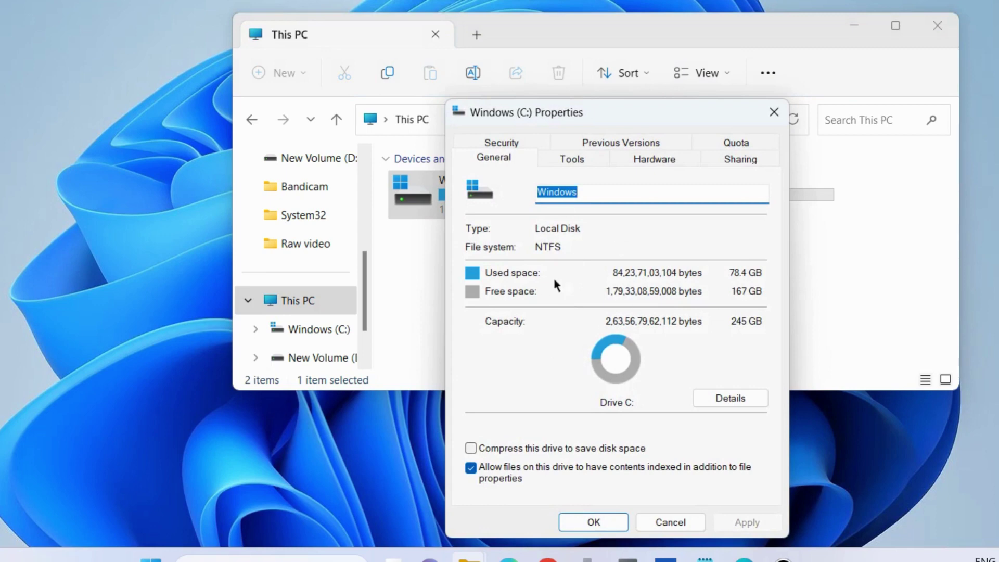
click(579, 163)
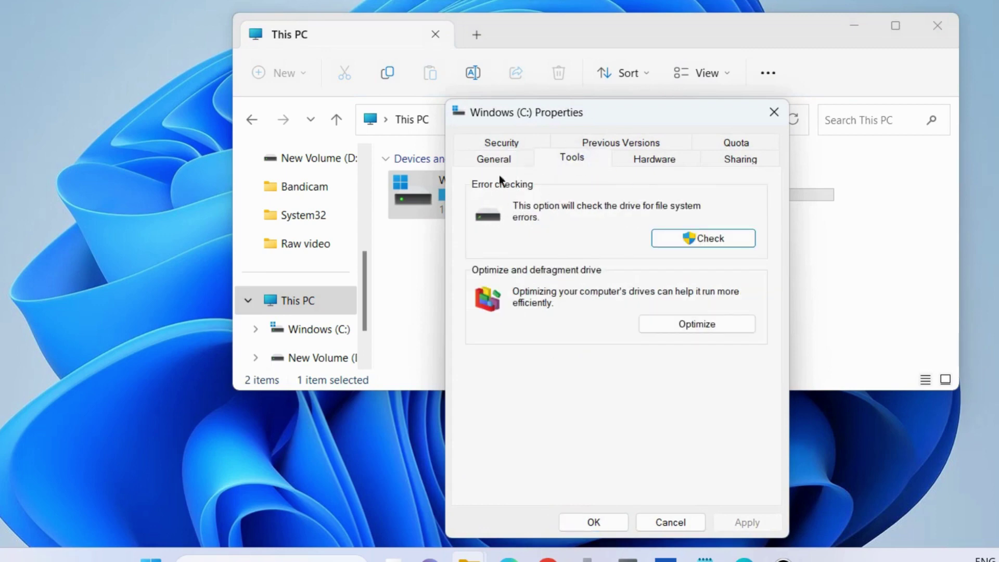
Step: Scan Windows (C:) for errors, dismiss the result, and close the Properties and This PC windows
click(721, 237)
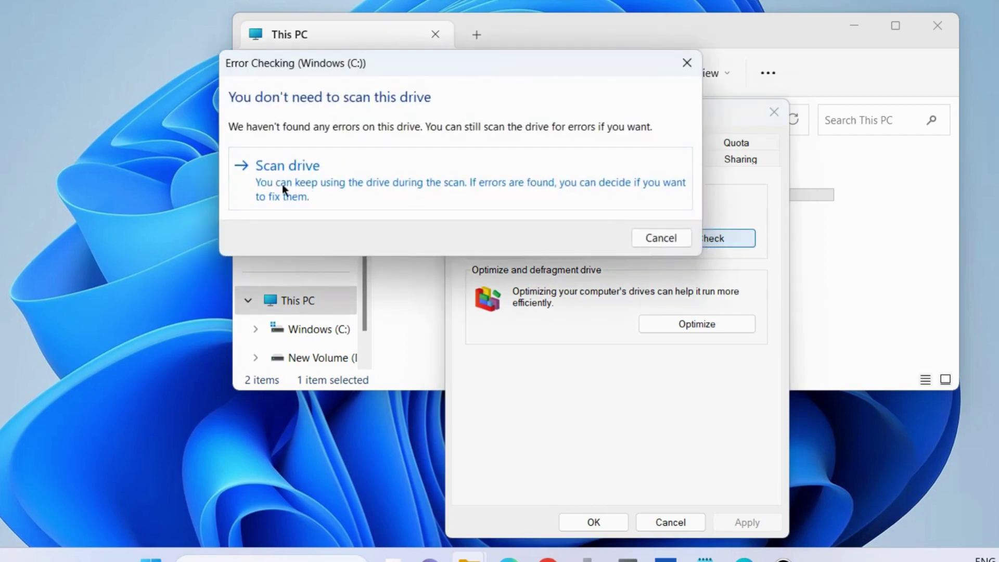
click(308, 186)
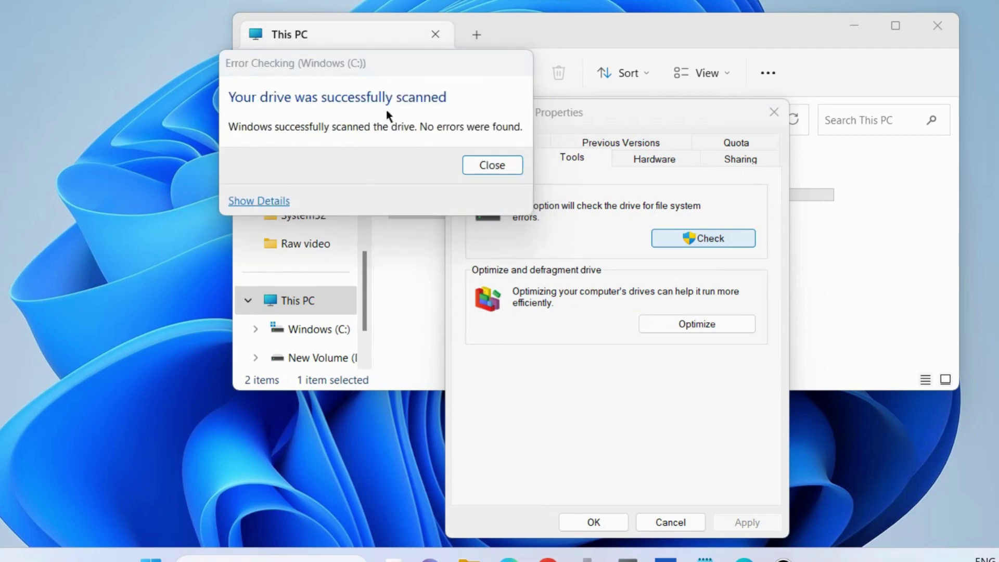
click(484, 163)
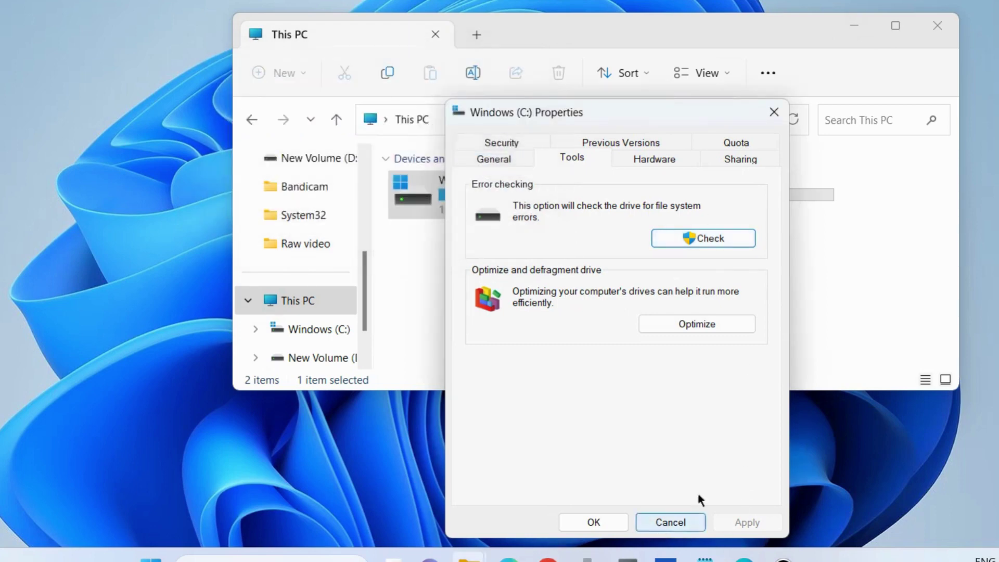
click(771, 107)
click(937, 25)
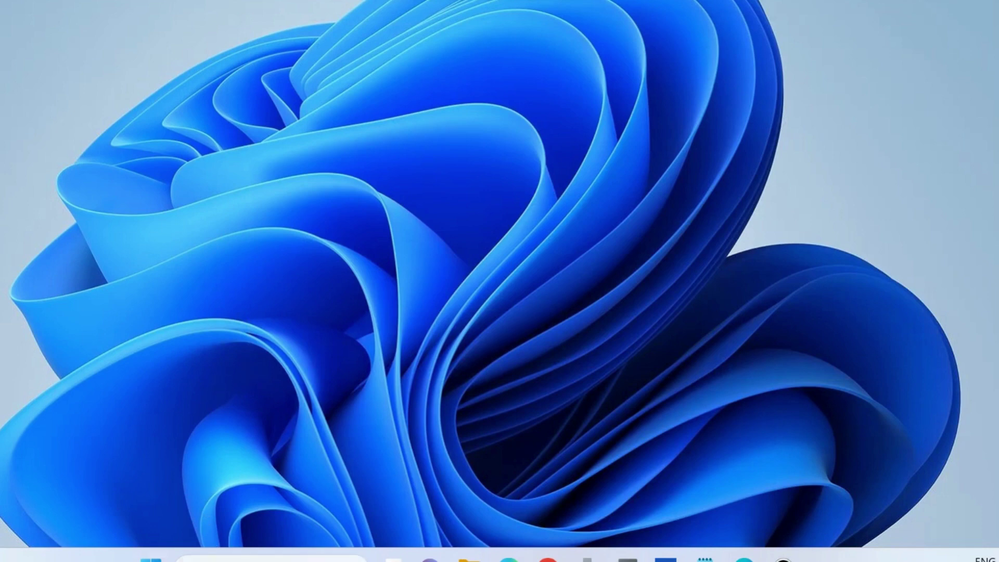
Step: Open Settings' Personalization › Taskbar page and review its taskbar behaviors
right_click(151, 558)
click(100, 375)
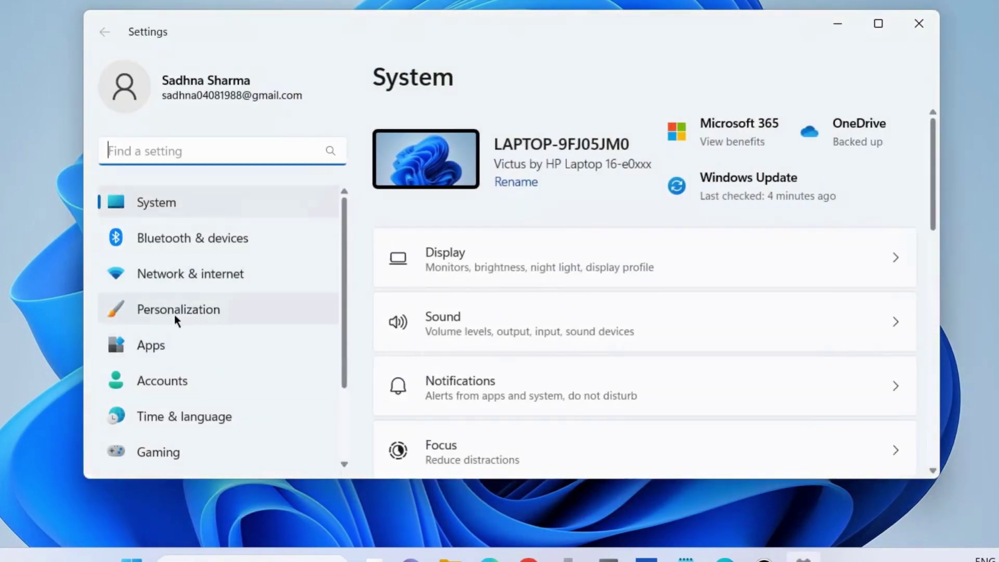
click(175, 314)
scroll(491, 338, down, 5)
scroll(485, 373, down, 5)
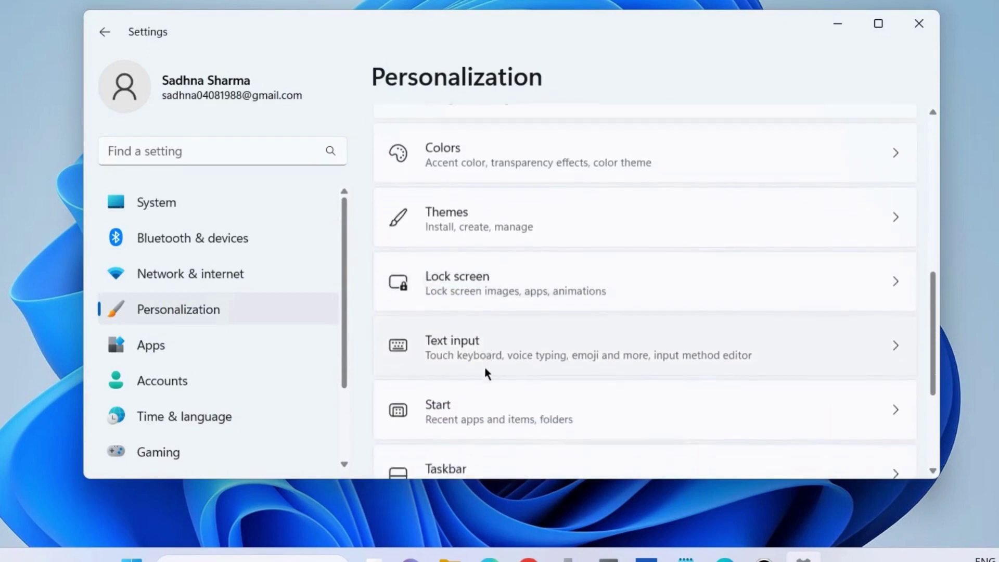
scroll(486, 373, down, 1)
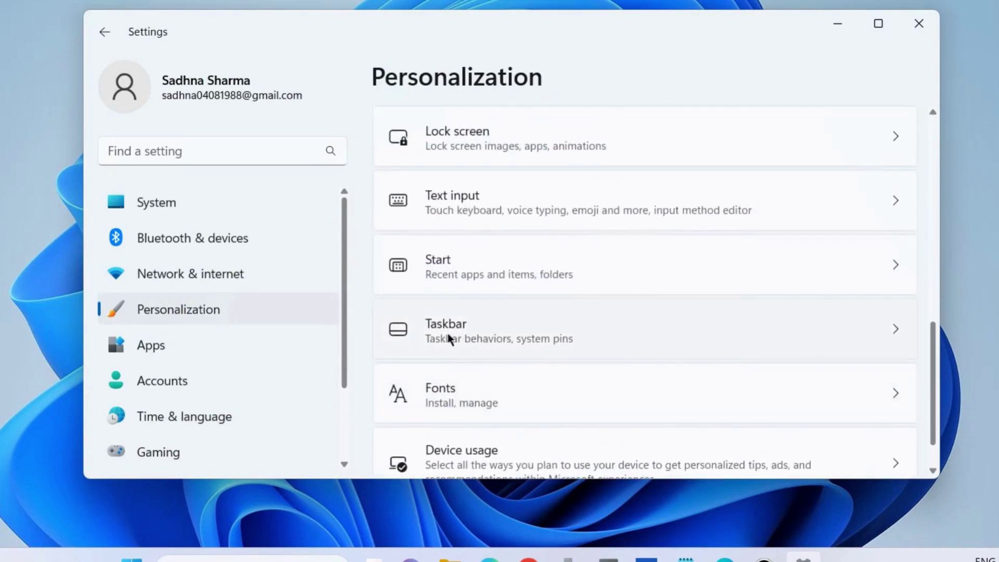
click(455, 336)
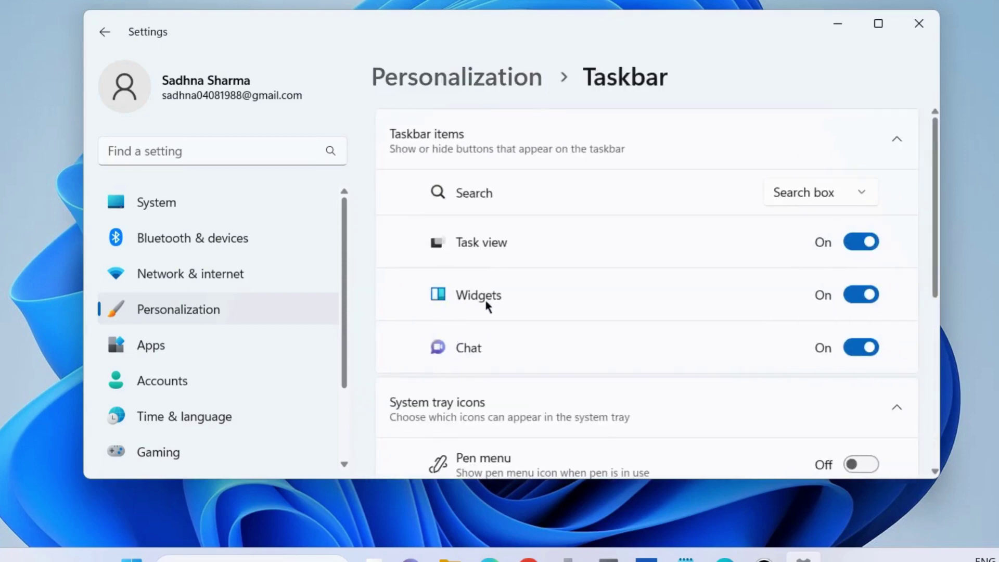
scroll(525, 346, down, 5)
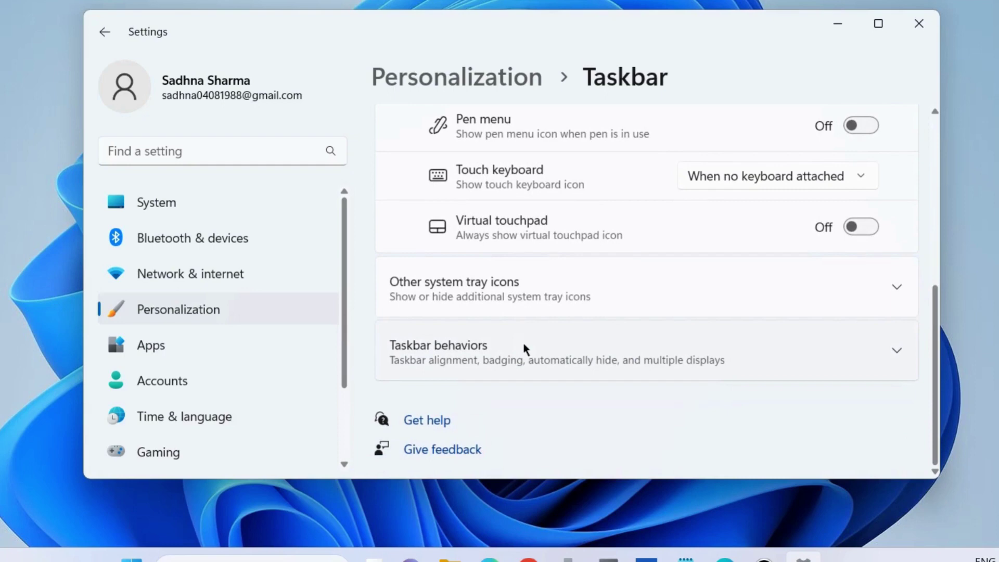
scroll(525, 349, up, 5)
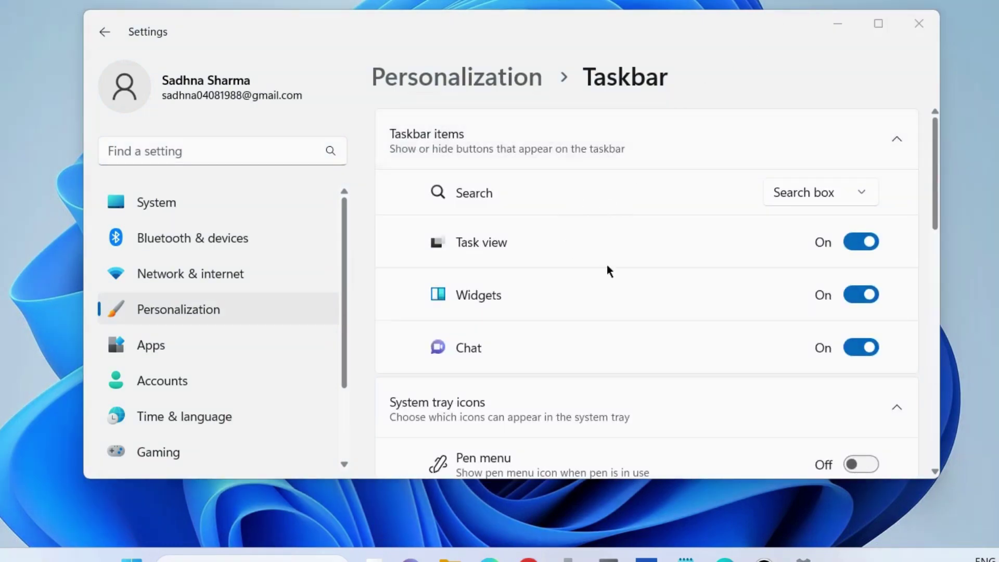
scroll(547, 342, down, 10)
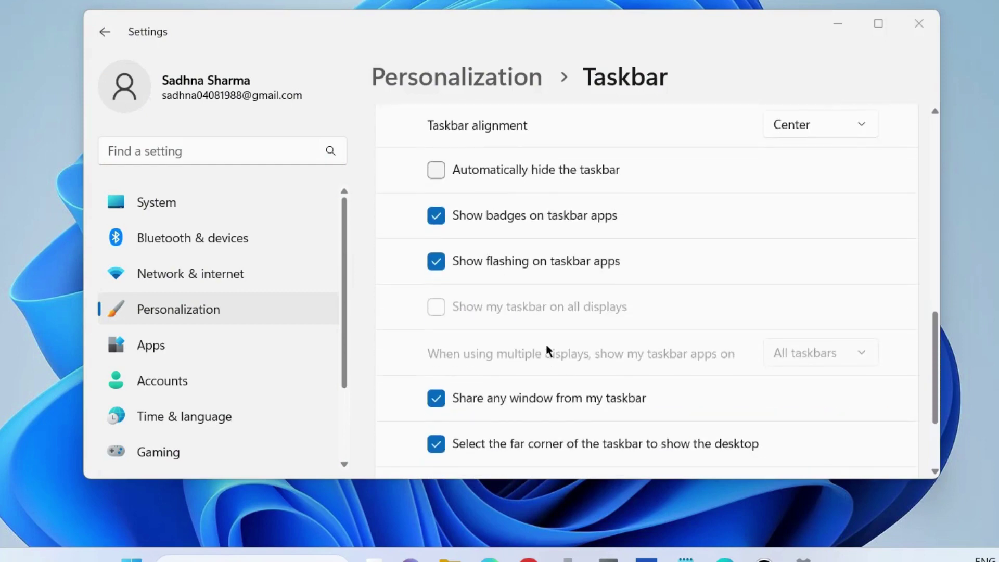
scroll(547, 349, up, 2)
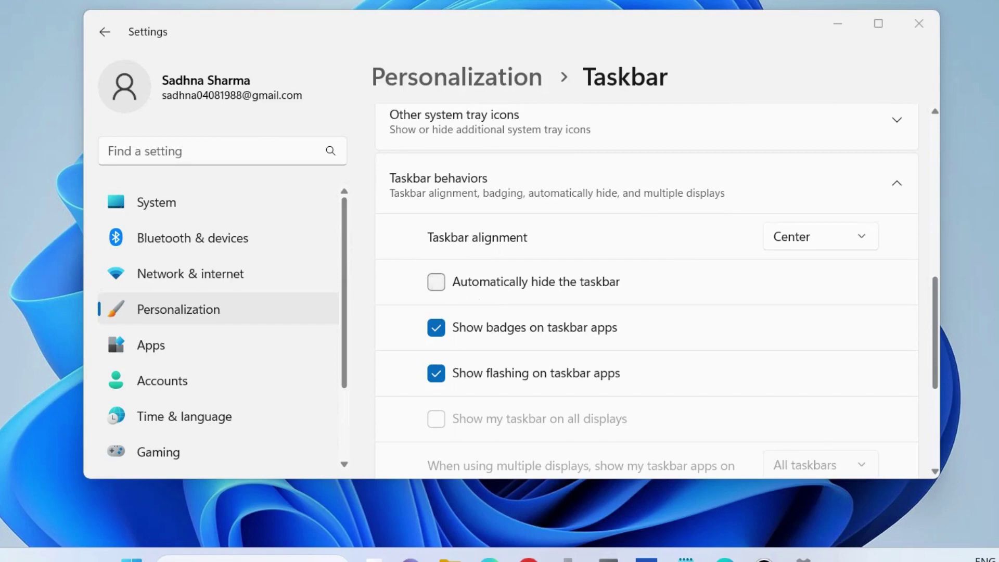
Step: Close Settings and launch Windows Memory Diagnostic by searching 'memory diagnostic'
key(alt+F4)
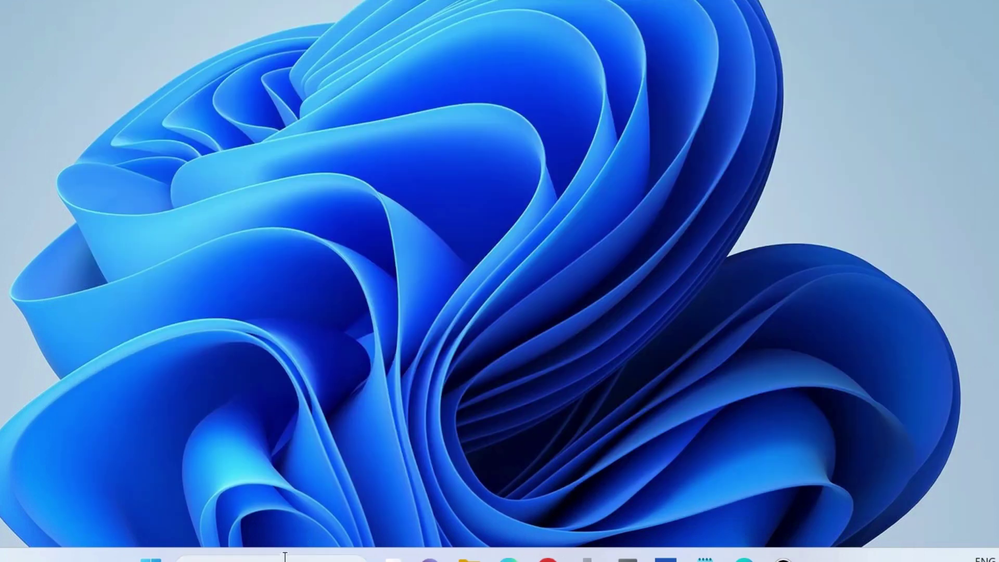
click(263, 560)
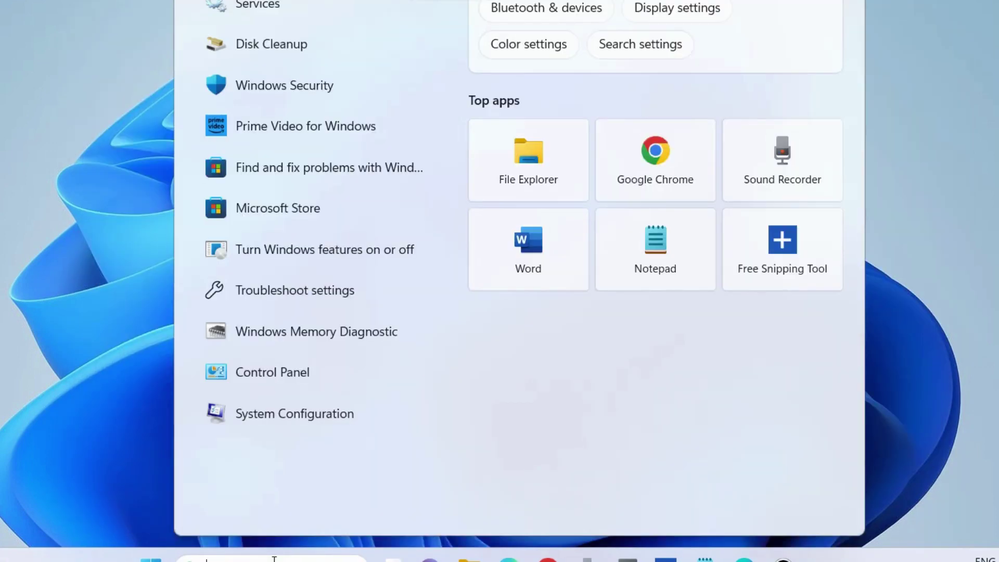
text(memor)
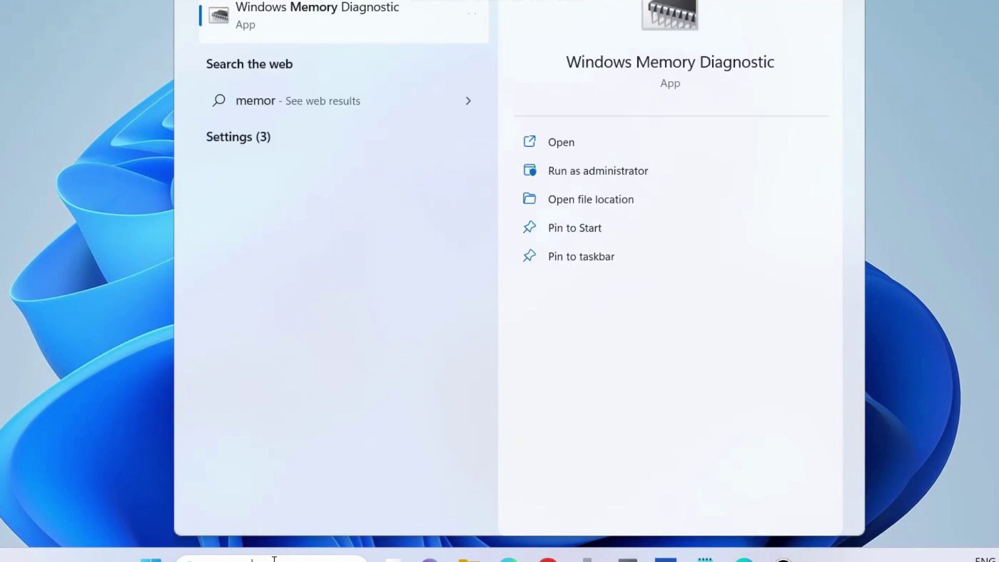
text(y diag)
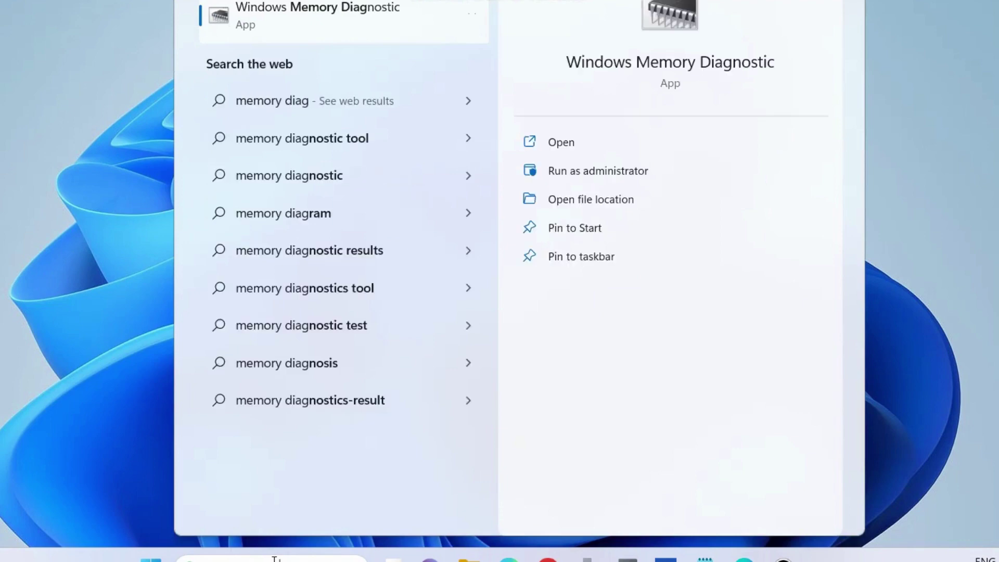
text(nostic)
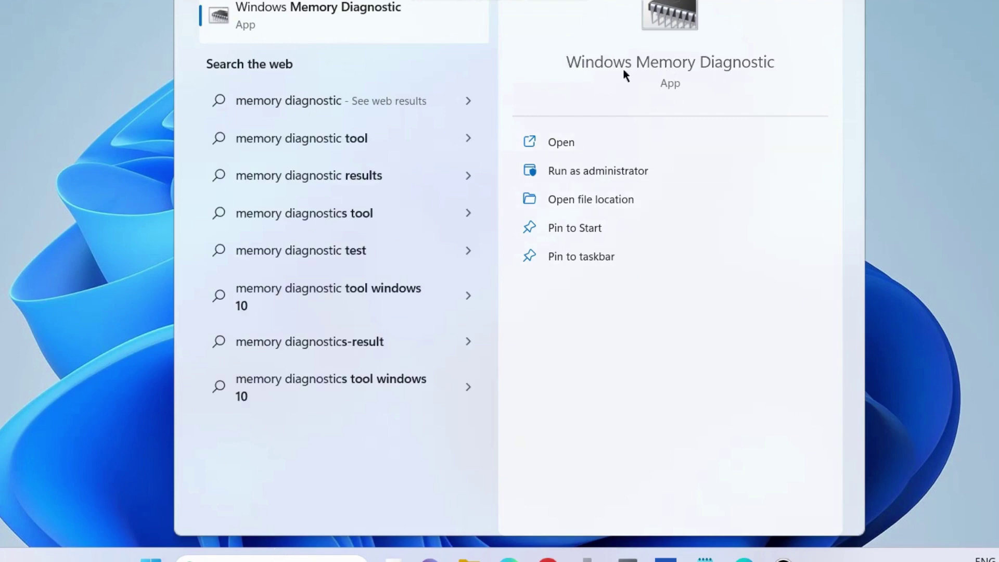
click(559, 142)
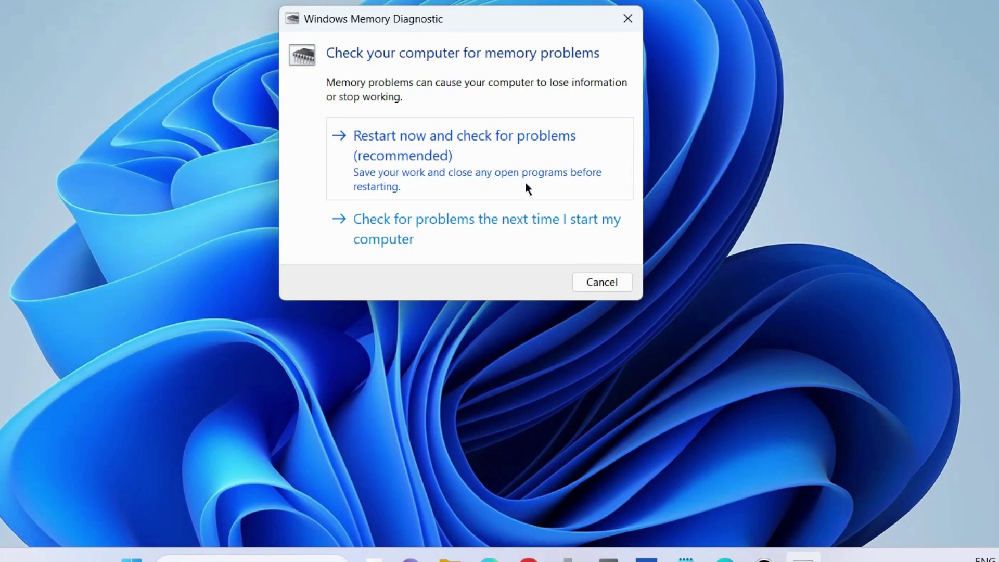
Step: Dismiss Memory Diagnostic and launch System Restore by running rstrui from the Run box
click(497, 233)
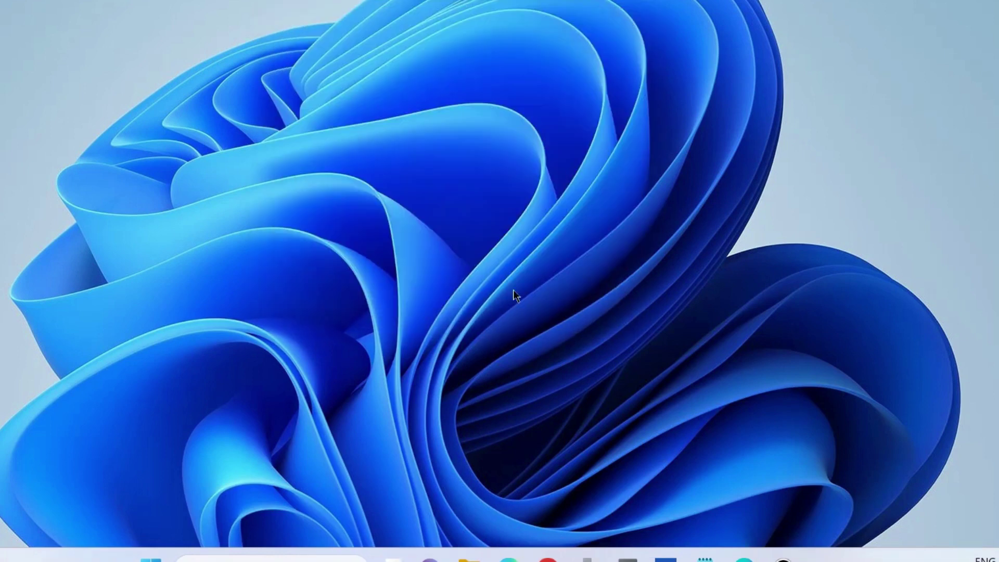
right_click(151, 559)
click(105, 462)
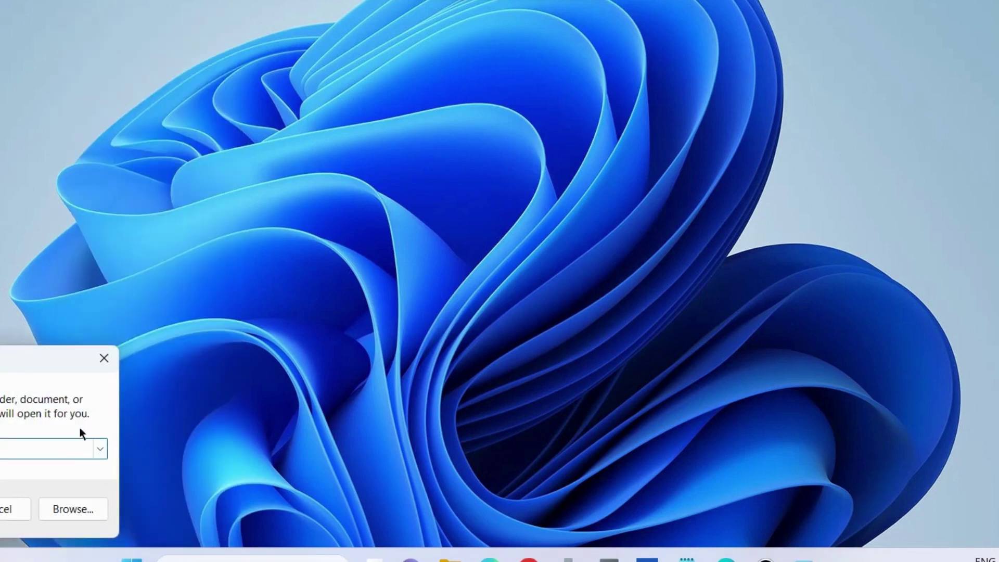
drag(29, 356, 529, 133)
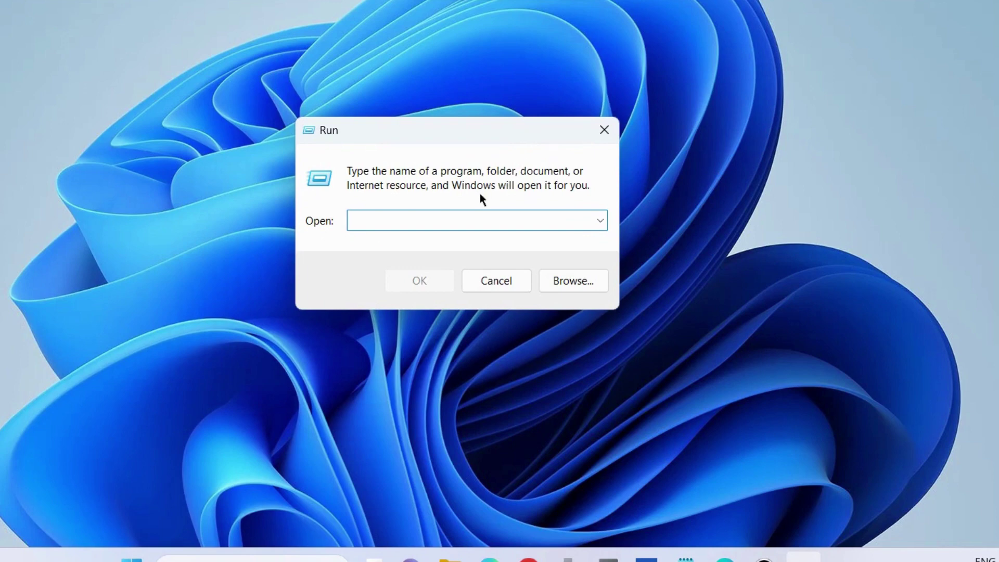
text(rstr)
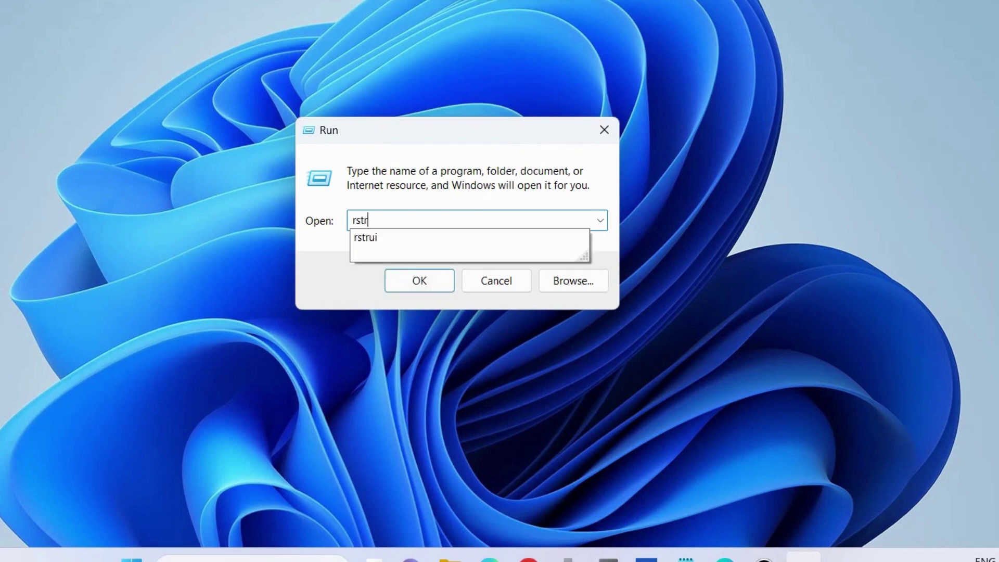
text(ui)
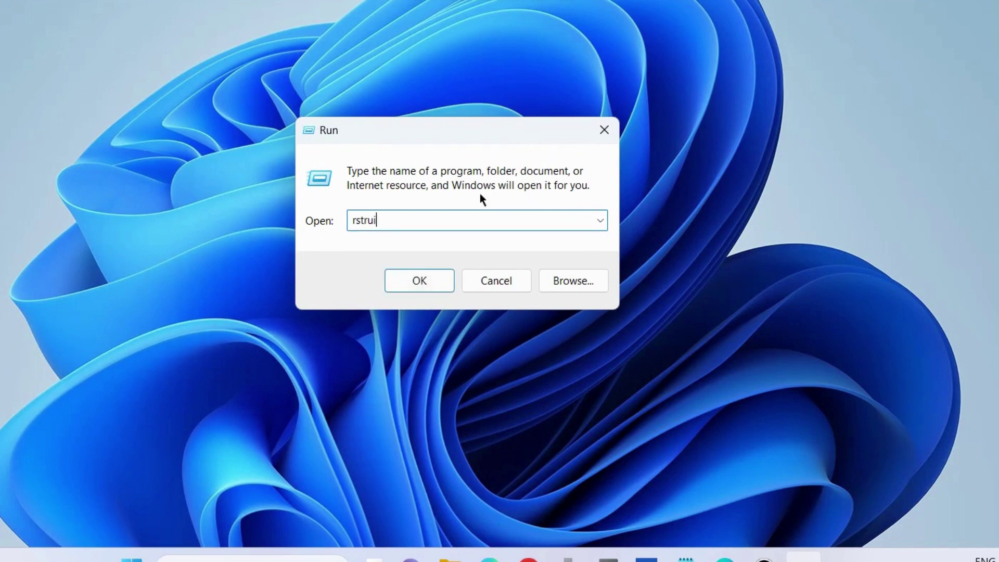
click(419, 282)
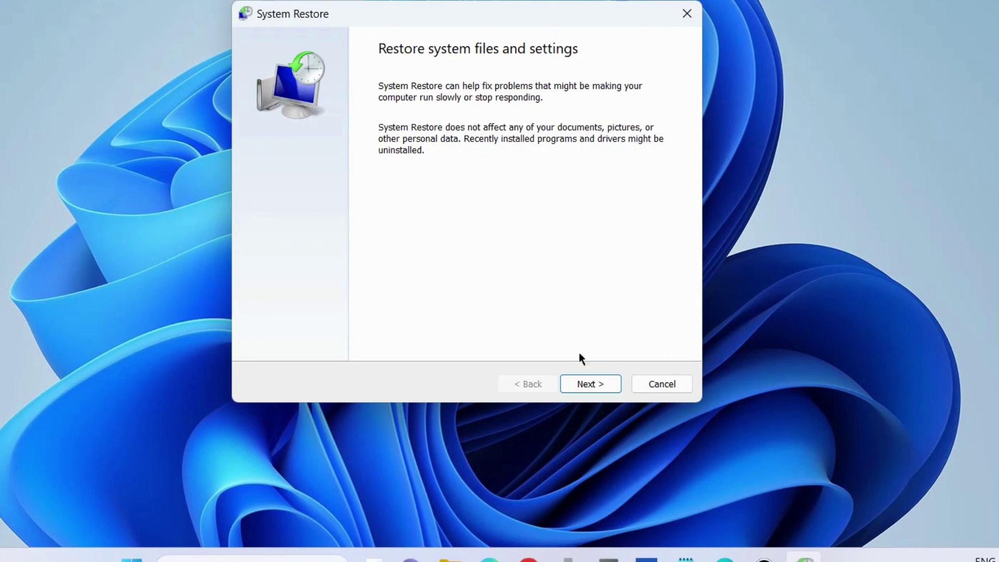
Step: Select the 28-06-2023 Language Pack Removal restore point and proceed to confirmation
click(593, 382)
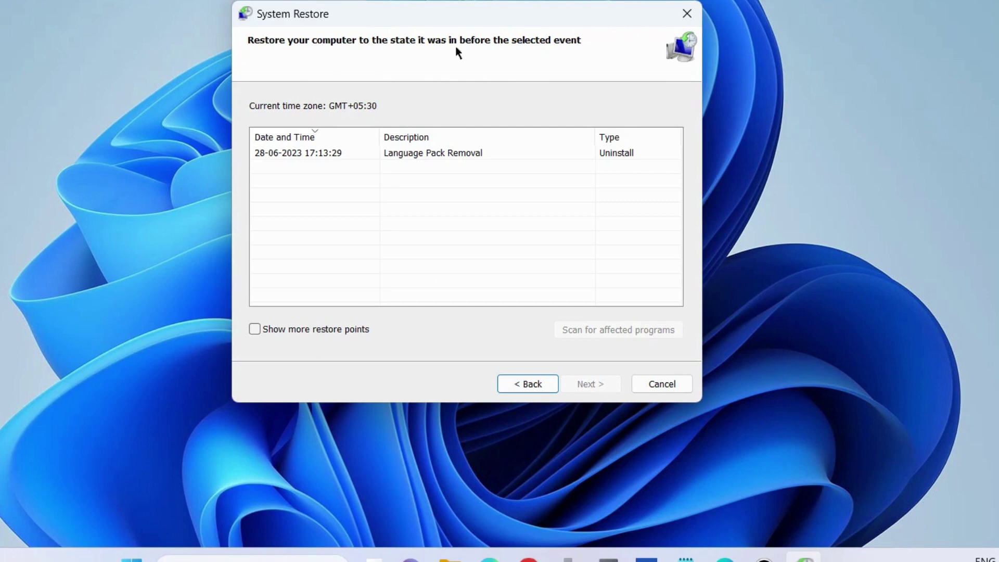
click(411, 155)
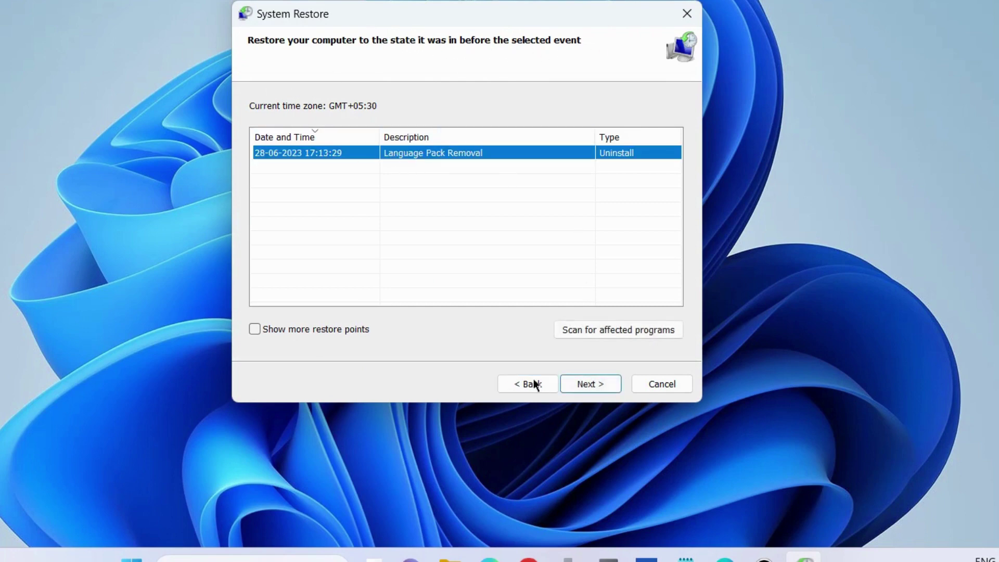
click(590, 385)
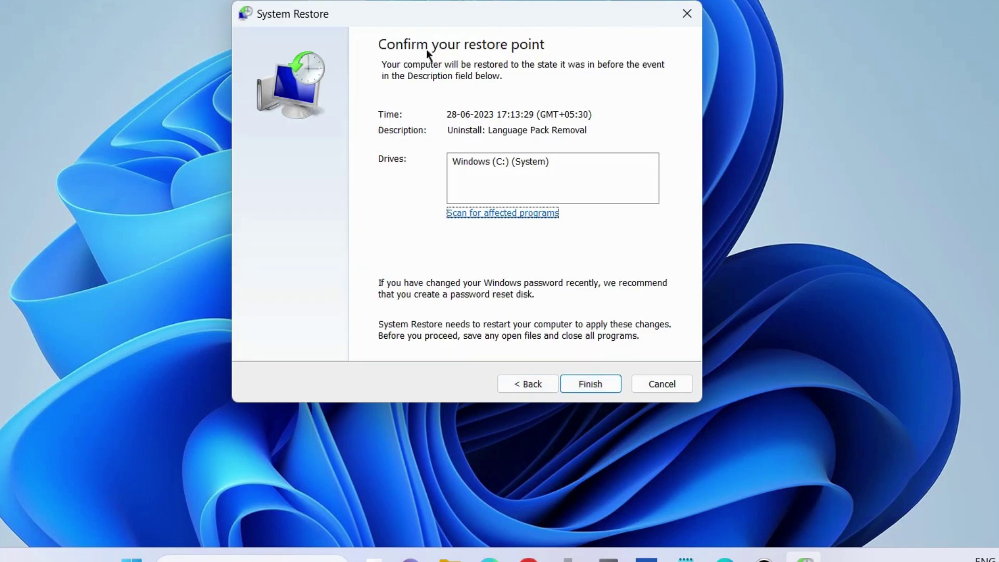